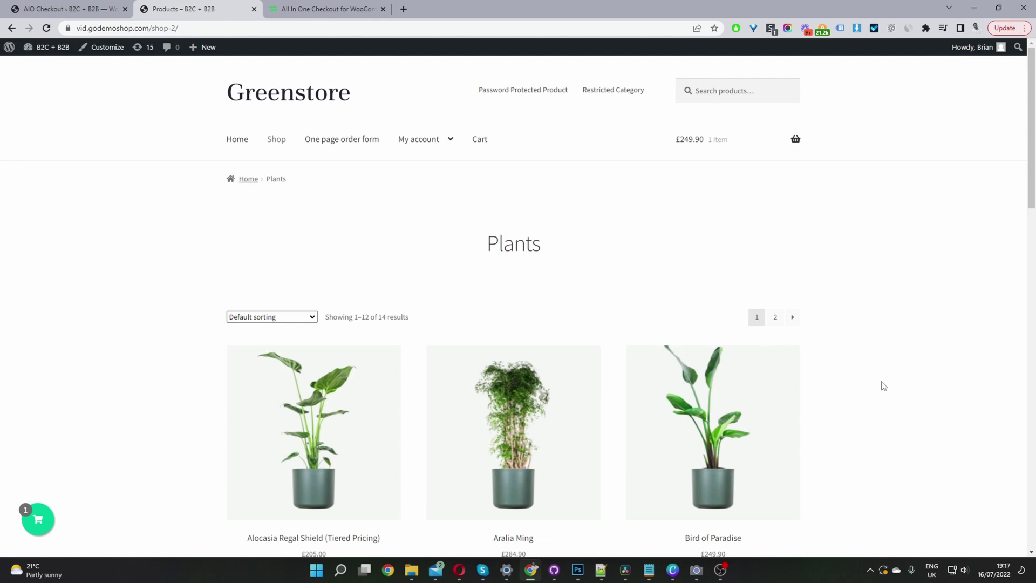
scroll(728, 284, down, 2)
scroll(284, 365, down, 1)
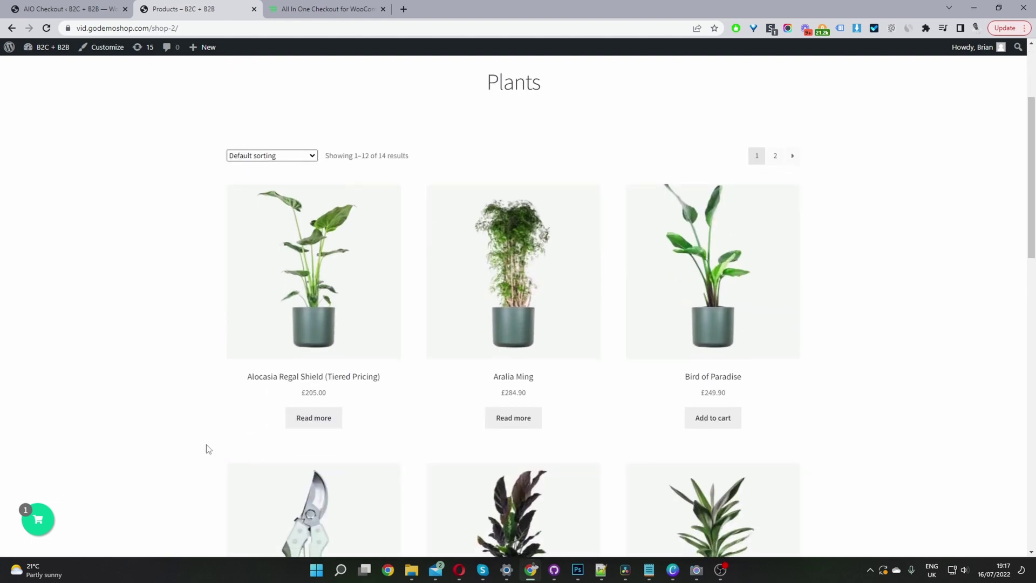
scroll(261, 438, down, 3)
- In the slide-out cart, set Bird of Paradise quantity to 2, reaching a £499.80 subtotal
click(37, 519)
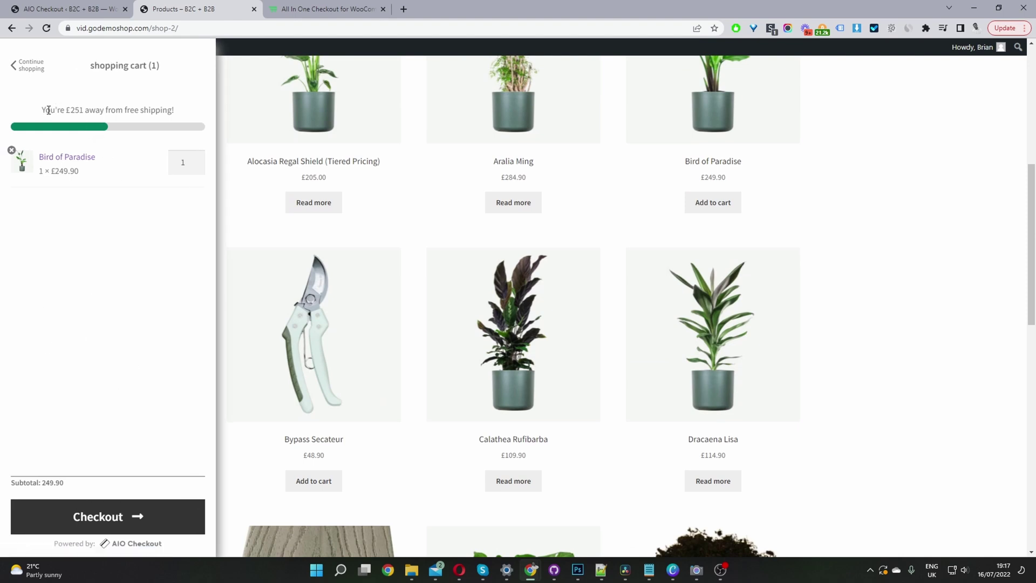
drag(44, 110, 76, 111)
click(195, 158)
click(159, 223)
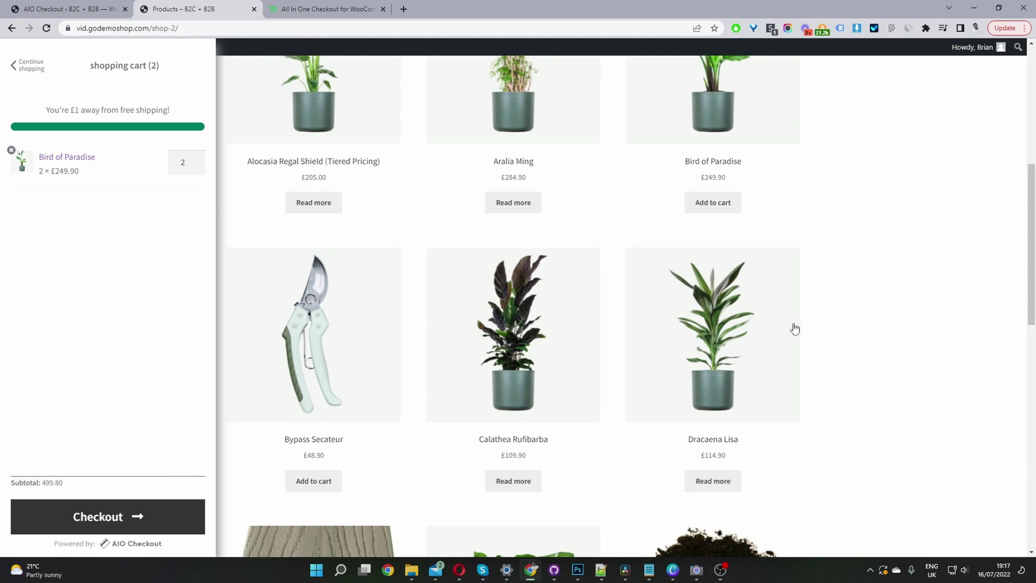
- Add Monstera Deliciosa, confirm free standard shipping at £724.70, then go to the All In One Checkout tab
click(886, 313)
scroll(712, 386, down, 3)
scroll(712, 385, down, 4)
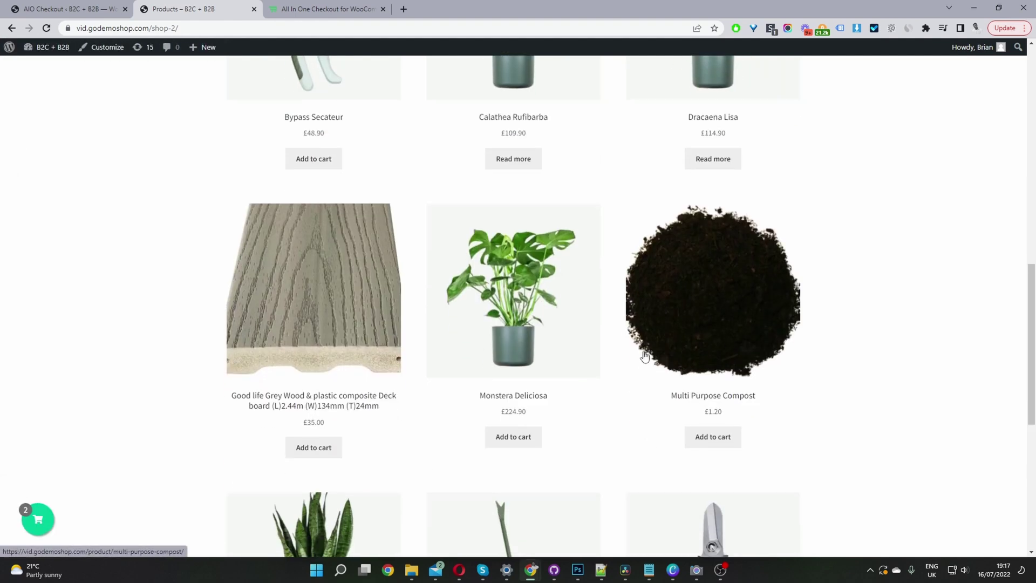
click(513, 219)
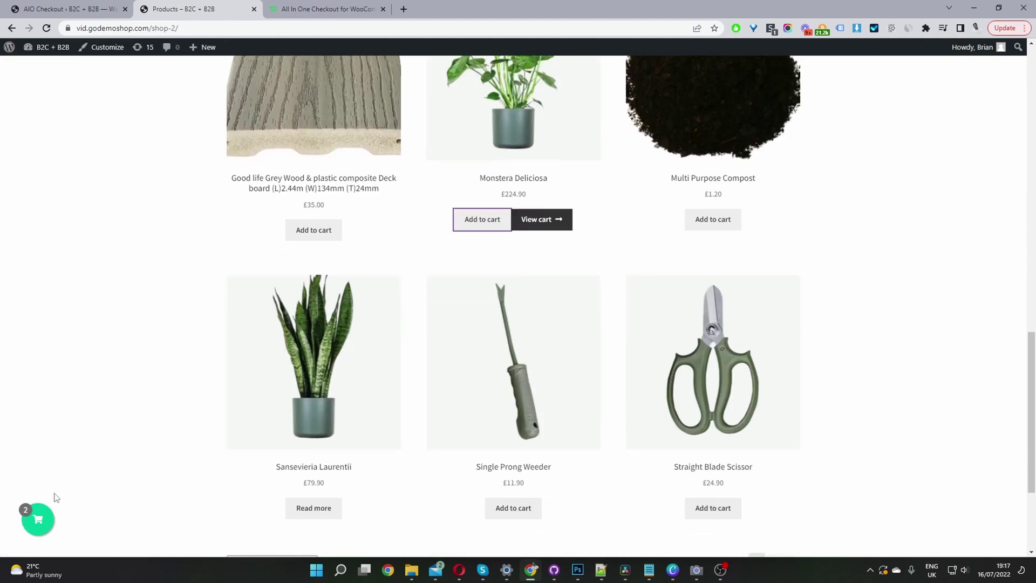
click(37, 520)
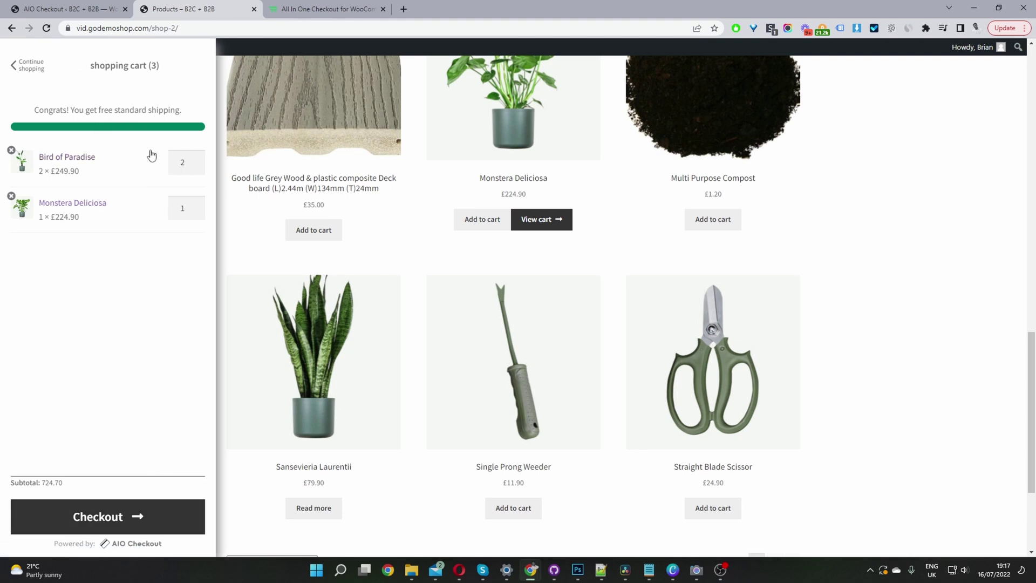
mouse_move(186, 207)
click(323, 9)
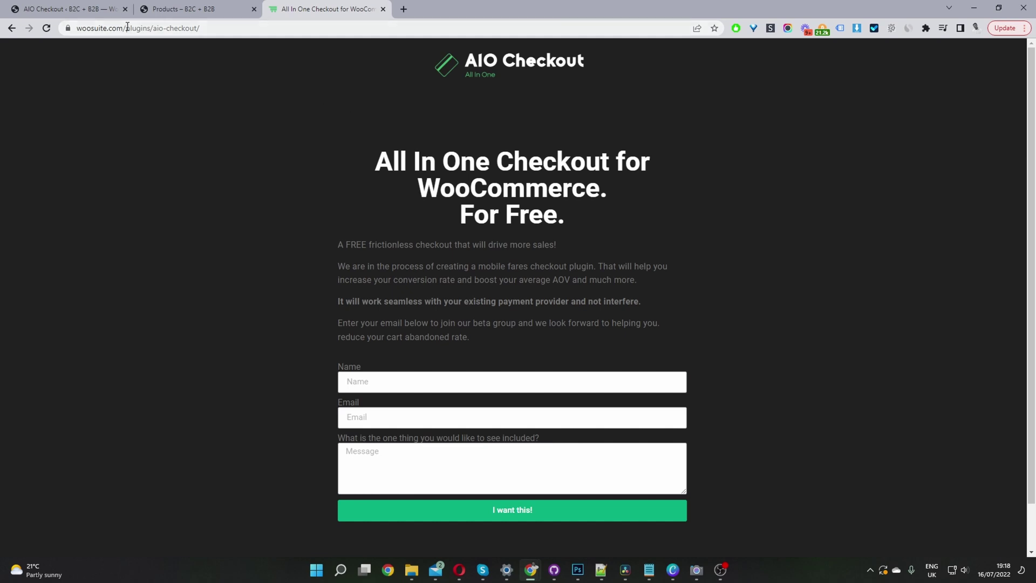
- Switch to the first browser tab, the WooSuite WordPress Dashboard, with Ctrl+1
key(ctrl+1)
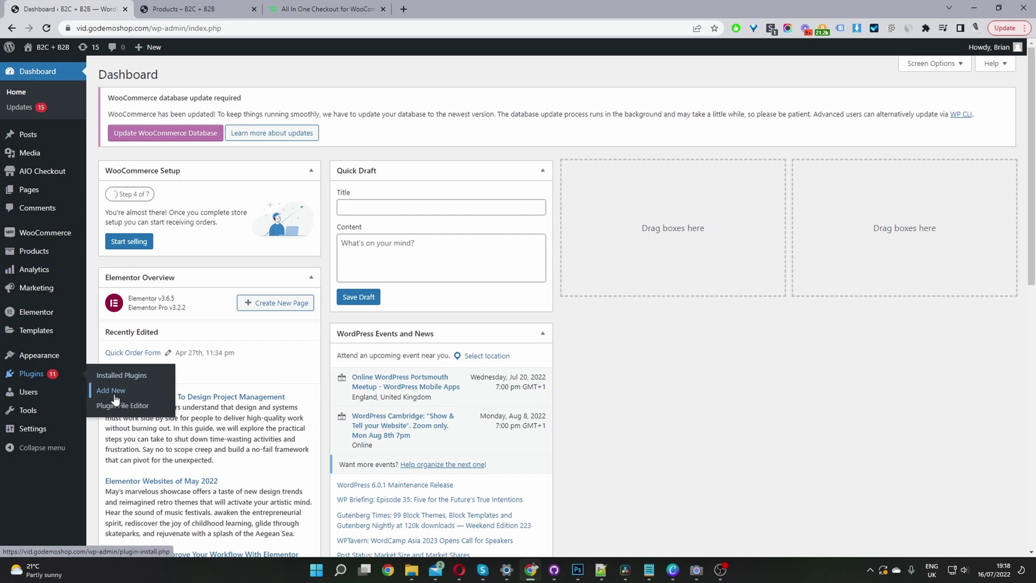
- Open AIO Checkout from the admin sidebar to view the sales funnel and feature cards
click(42, 171)
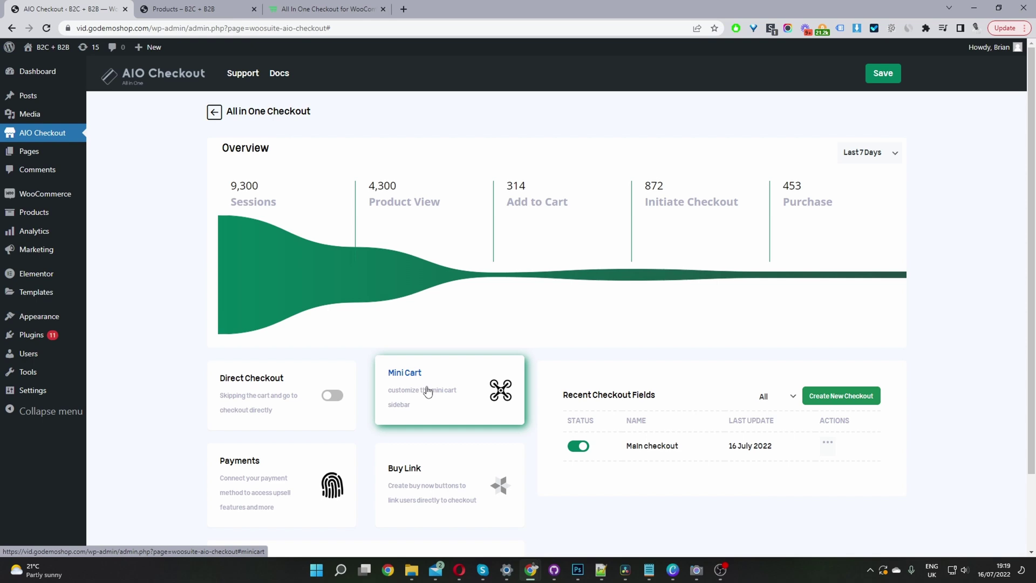
- In Mini Cart settings, enable the mini cart at Bottom right with the free shipping progress bar
click(428, 391)
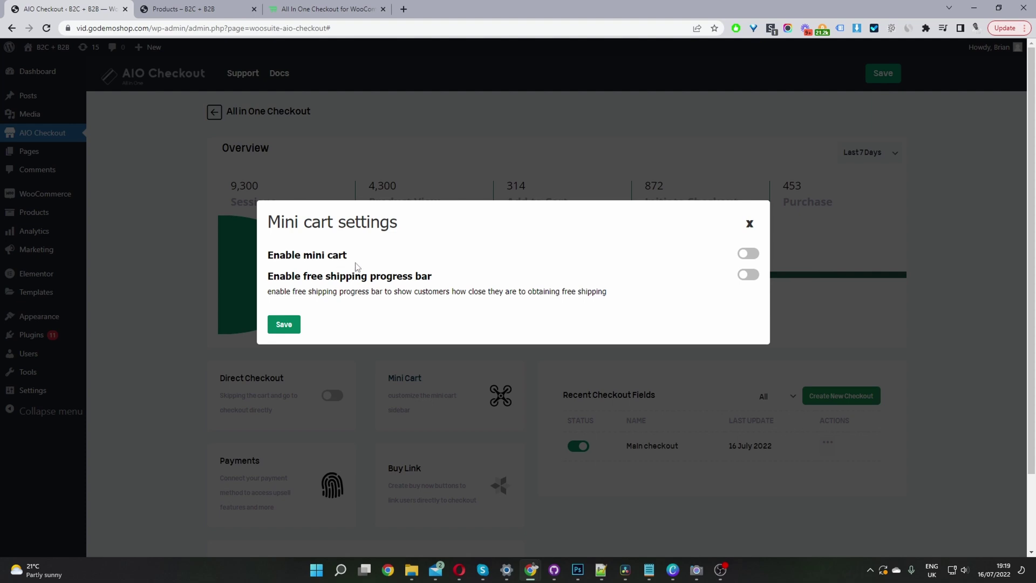
click(749, 254)
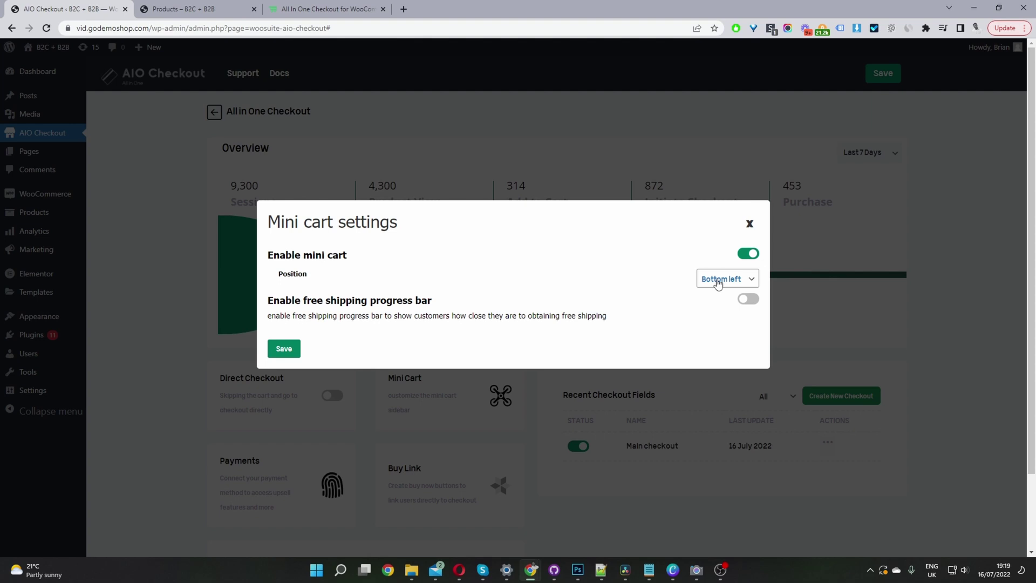
click(719, 281)
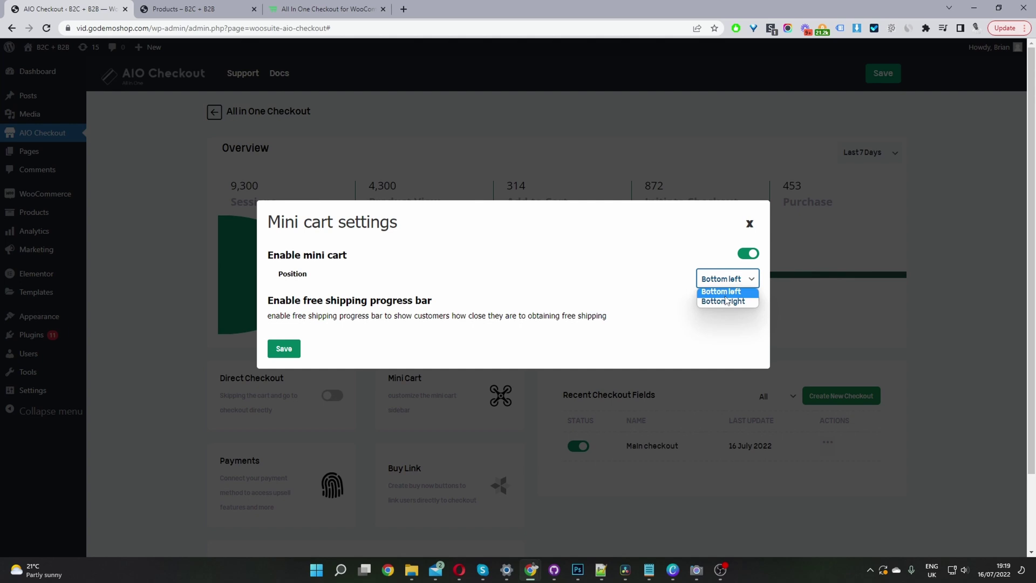
click(724, 302)
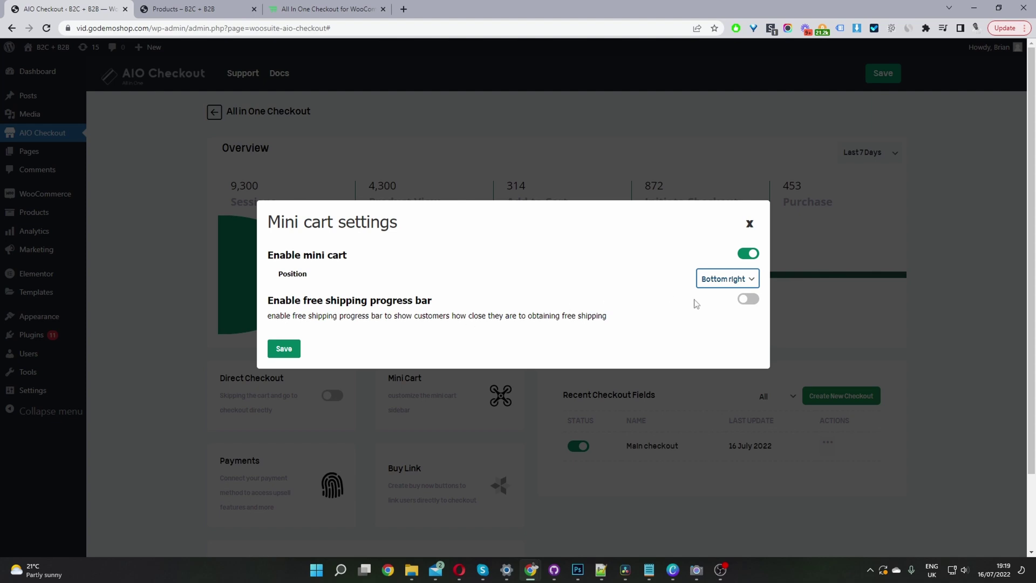
click(747, 300)
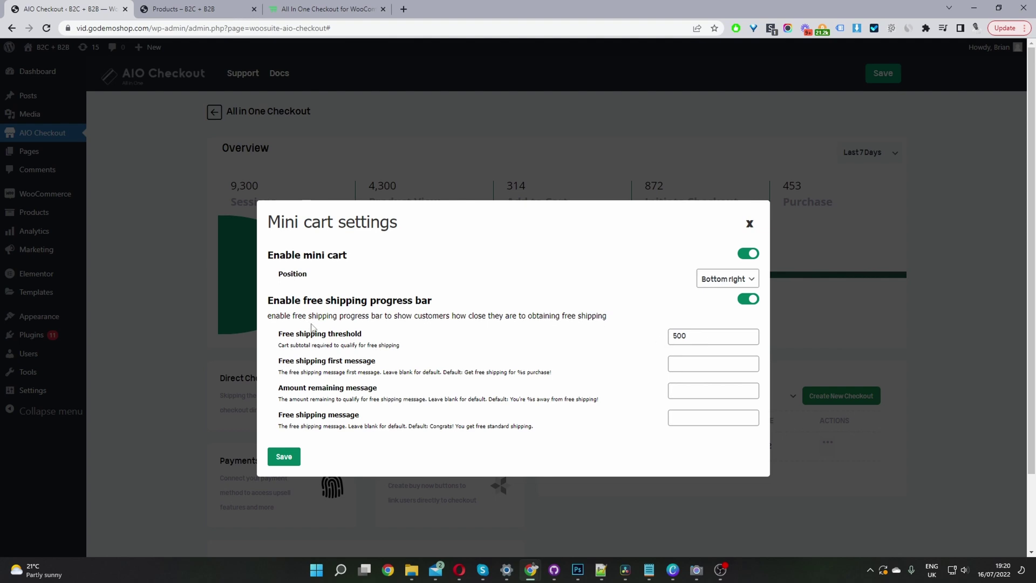
- Save the mini cart settings with a 500 free shipping threshold, then return to the shop tab
double_click(677, 336)
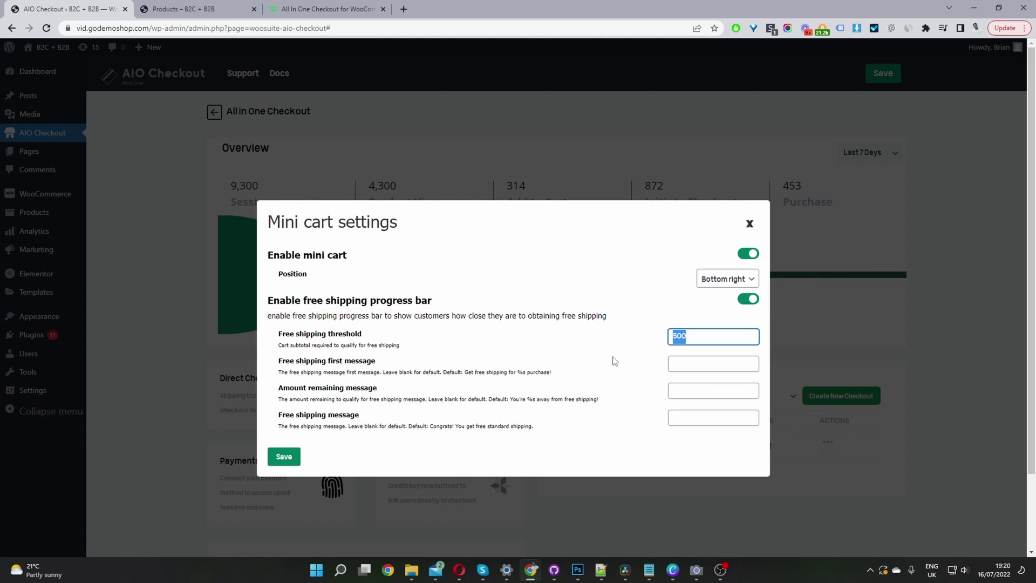
click(692, 363)
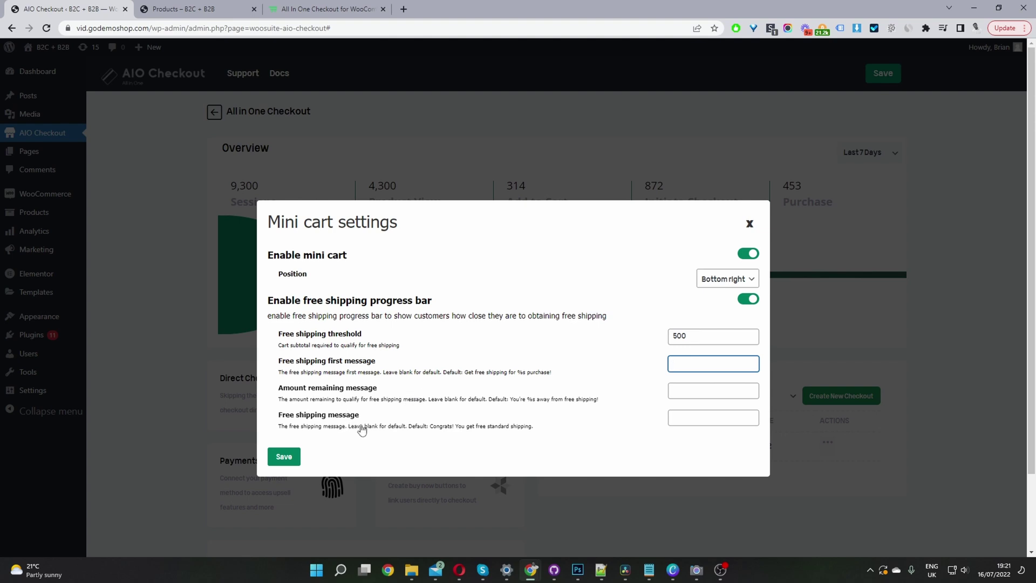
click(287, 458)
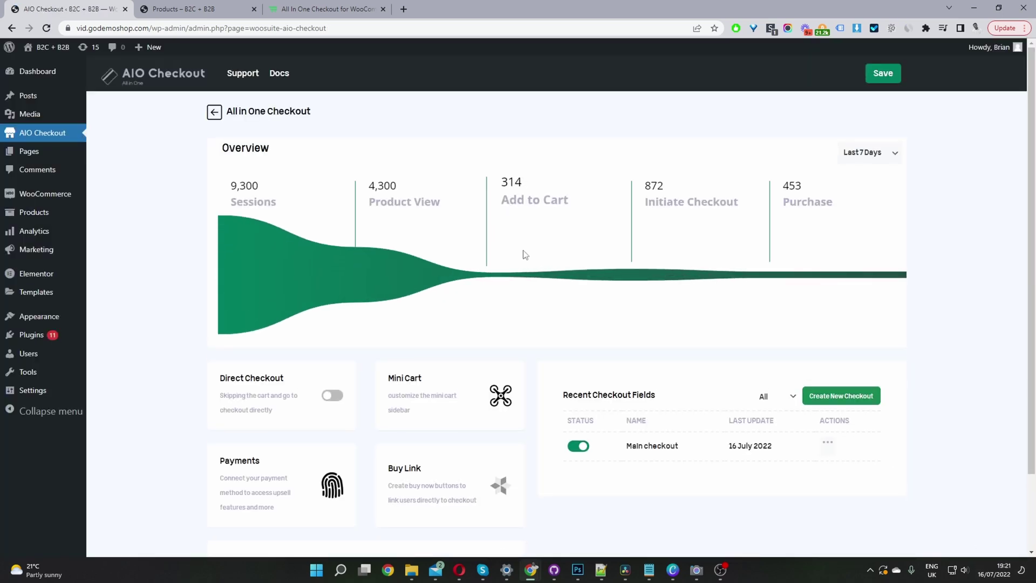
click(210, 17)
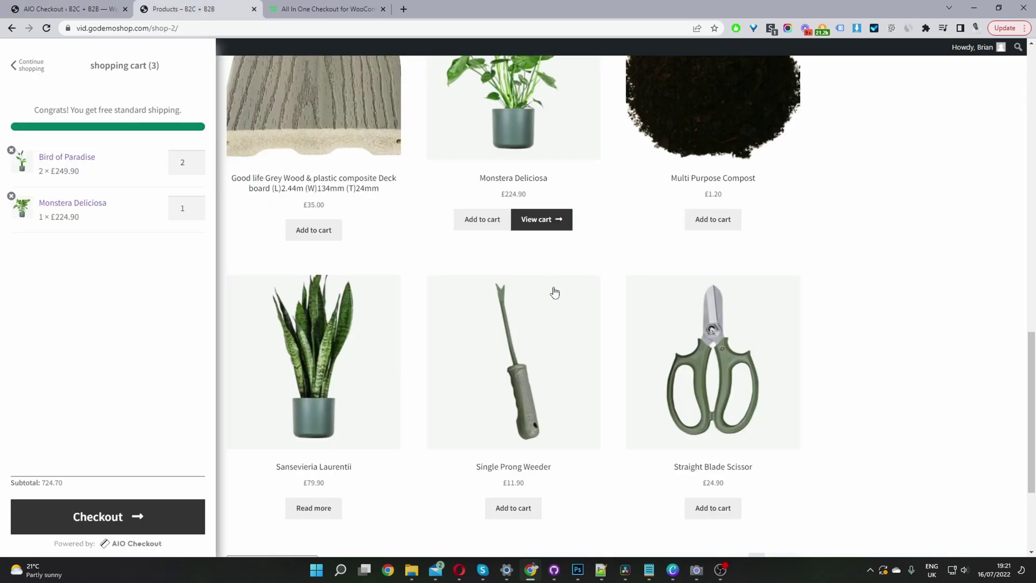
- Add Multi Purpose Compost and remove Bird of Paradise from the slide-out cart
click(808, 245)
click(713, 219)
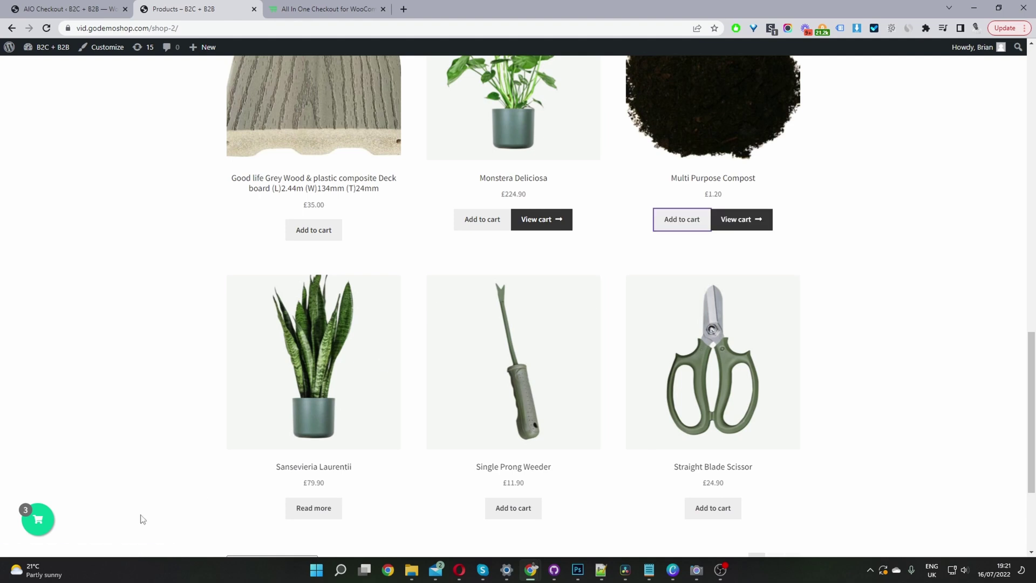
click(39, 517)
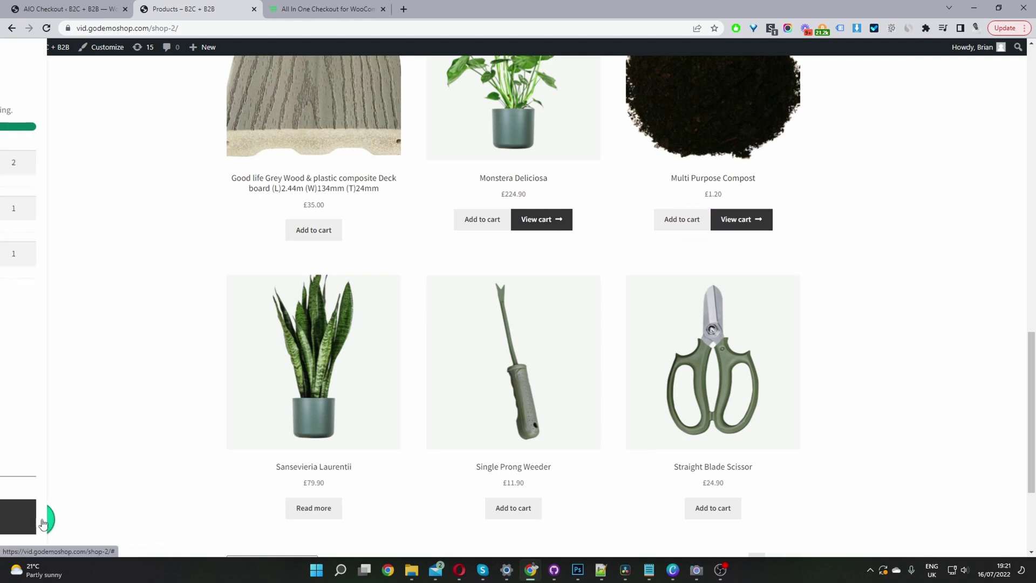
click(11, 150)
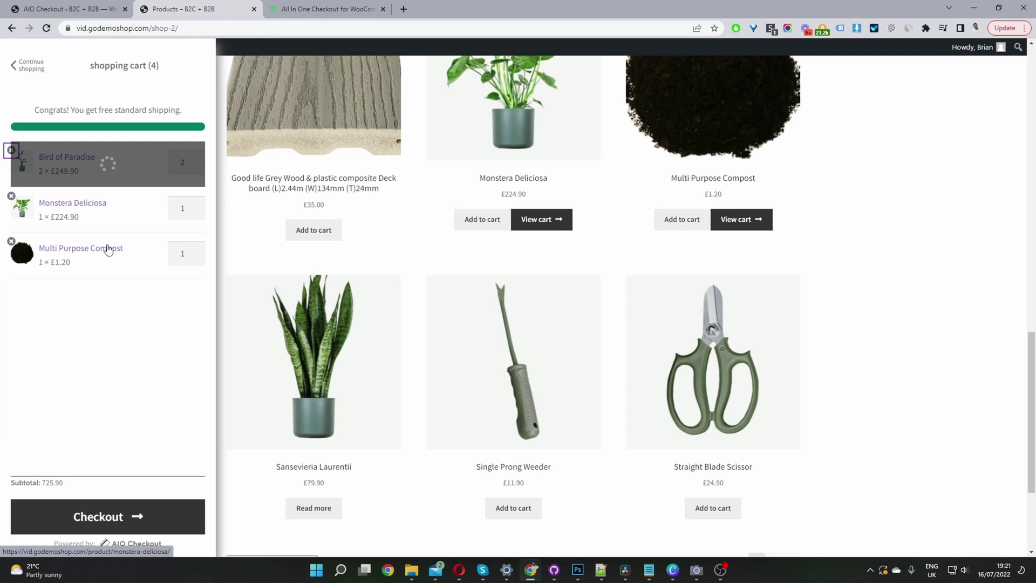